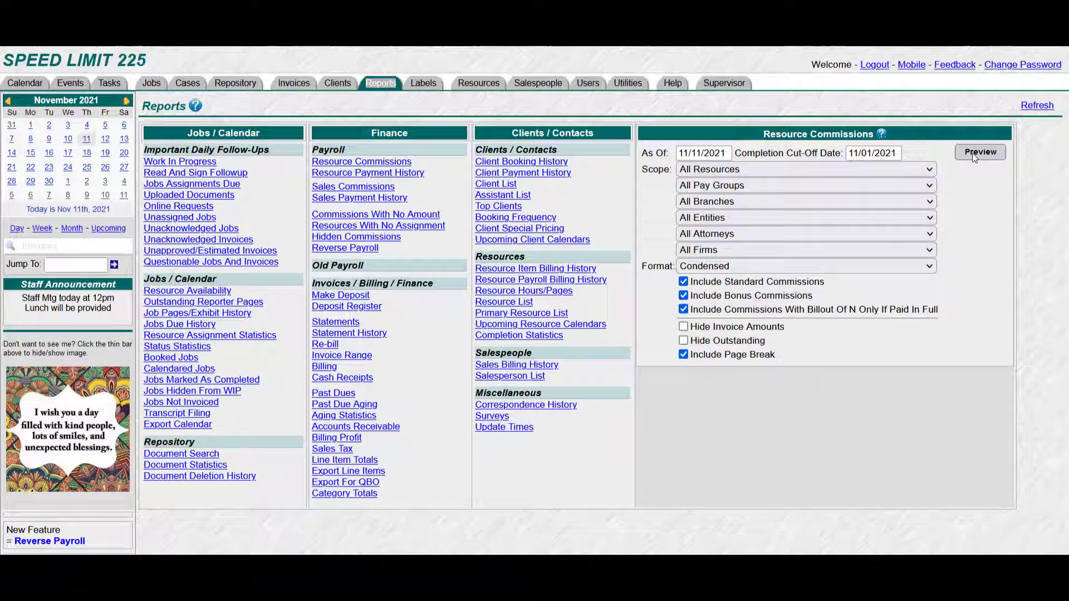
- Preview the 11/01/2021 commissions report and review per-resource totals such as 243.00, 602.00 and 1594.40
left_click(972, 155)
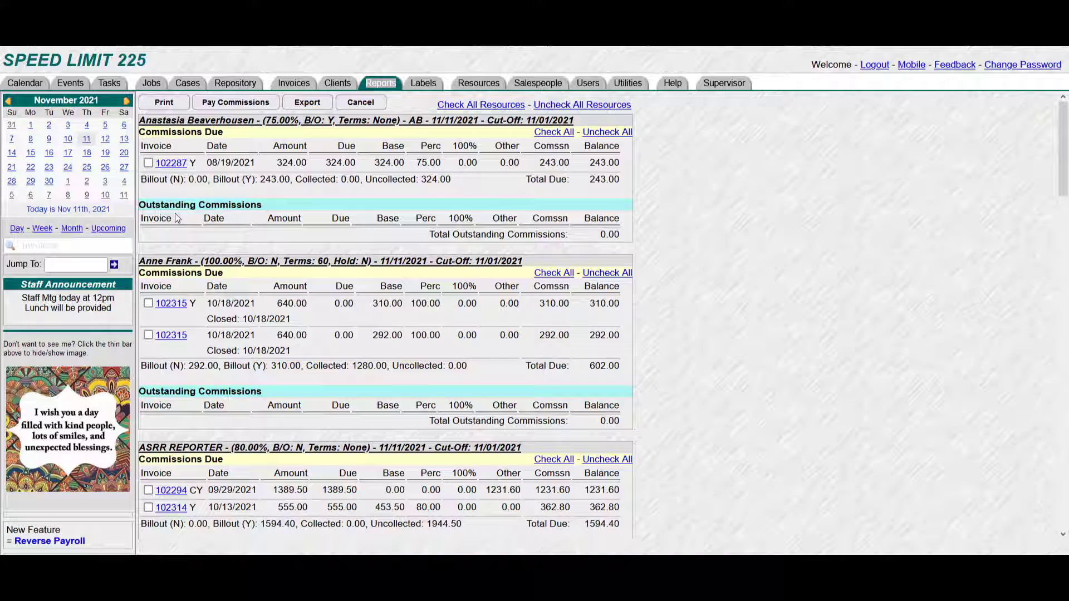
scroll(181, 218, "down", 2)
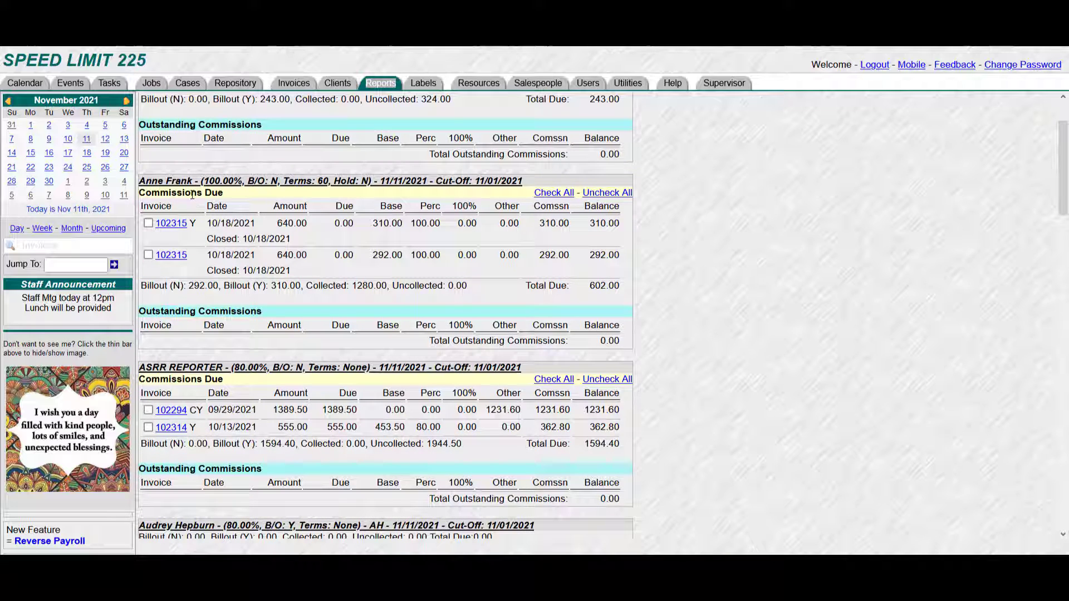
scroll(191, 324, "down", 2)
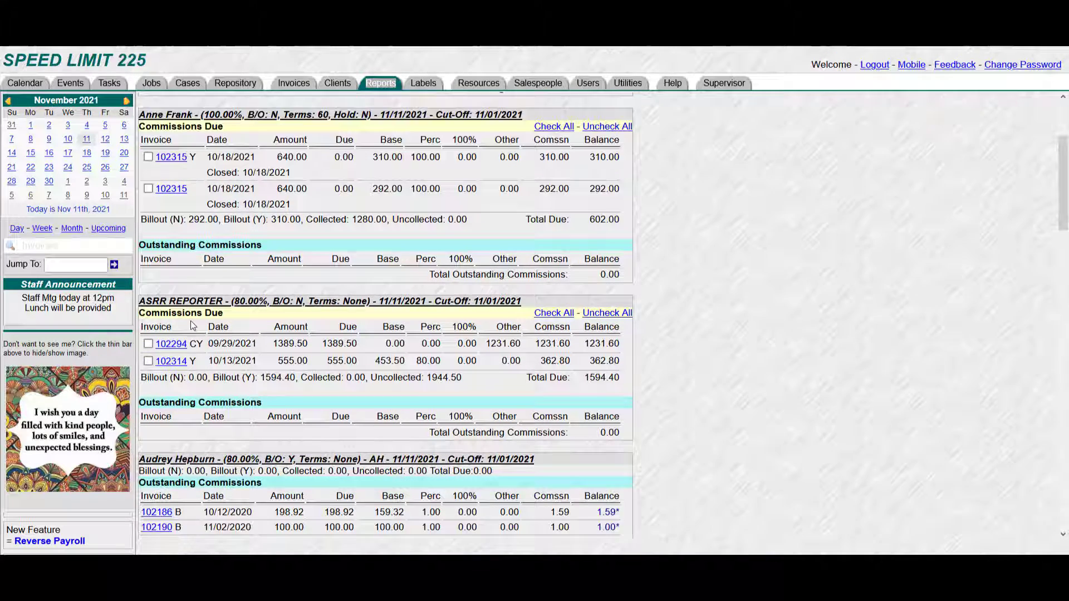
scroll(192, 325, "down", 2)
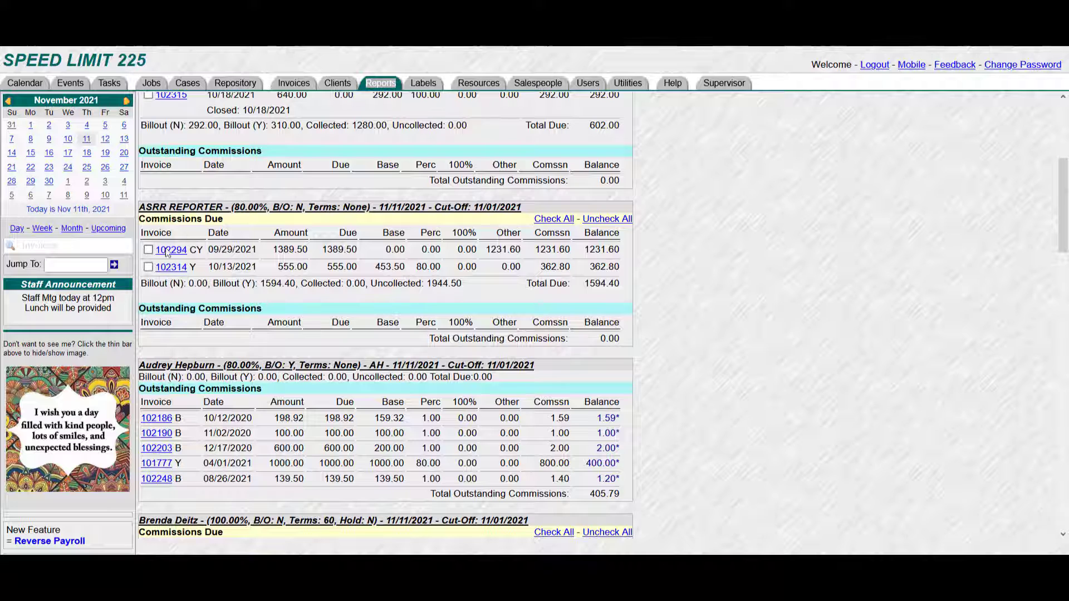
scroll(177, 313, "down", 2)
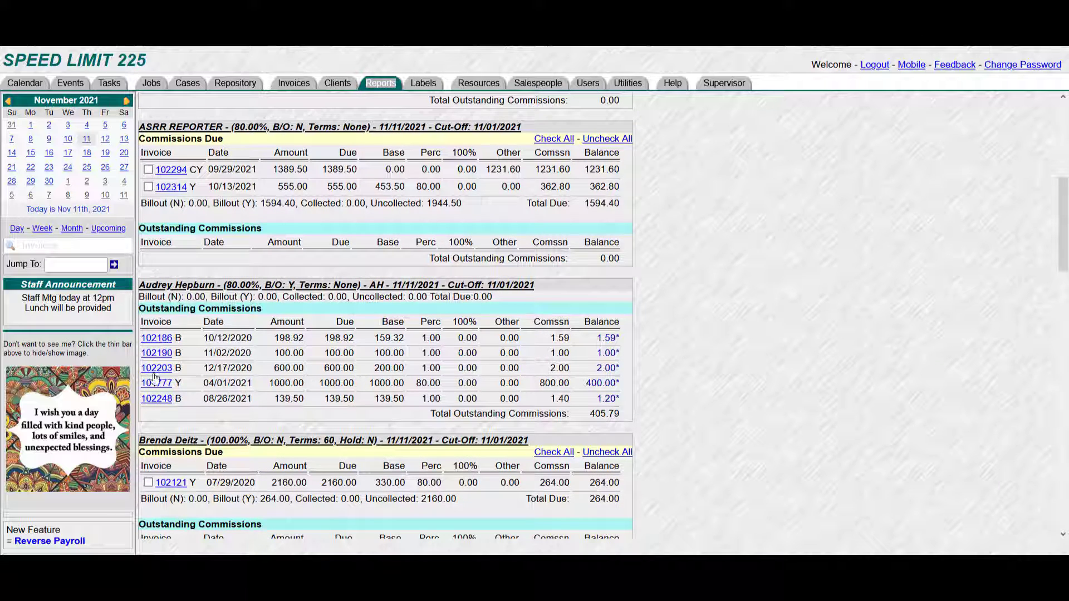
scroll(665, 304, "up", 7)
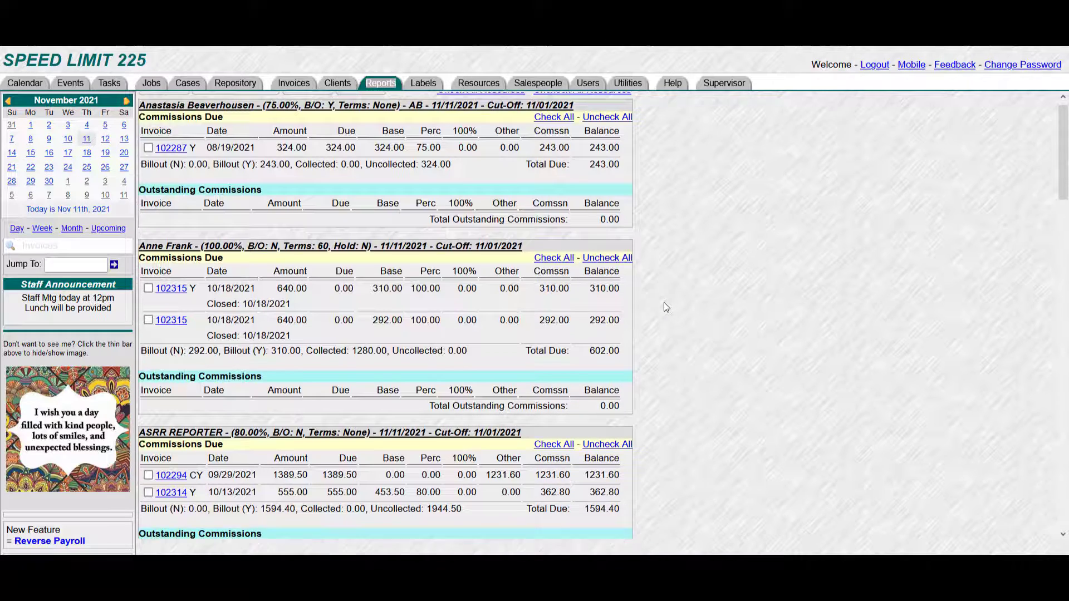
scroll(666, 307, "up", 1)
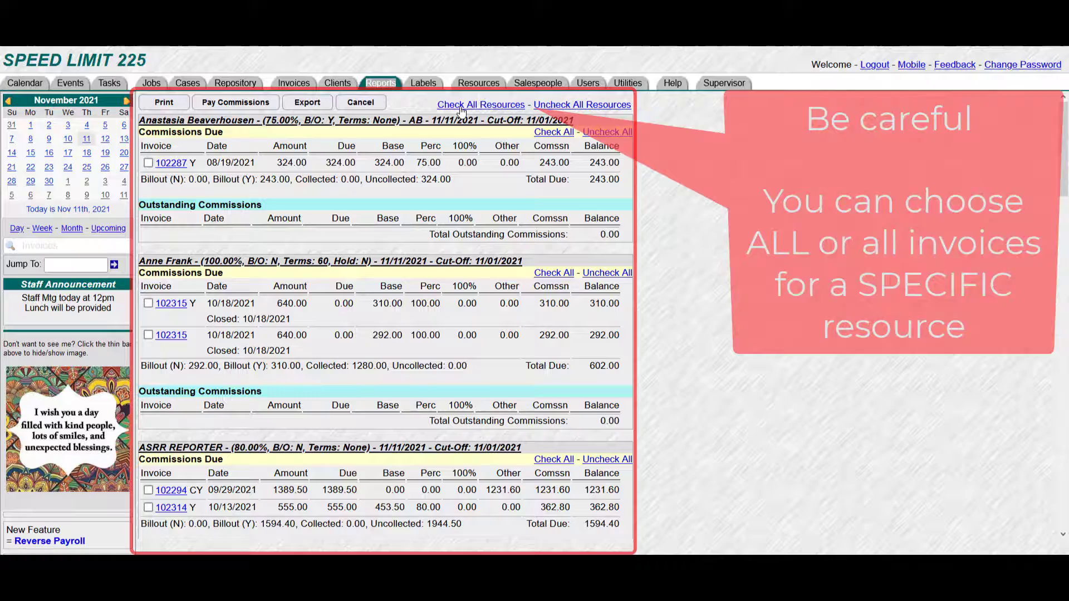
- Check every resource's due invoices, review the selection, then uncheck all resources
left_click(461, 110)
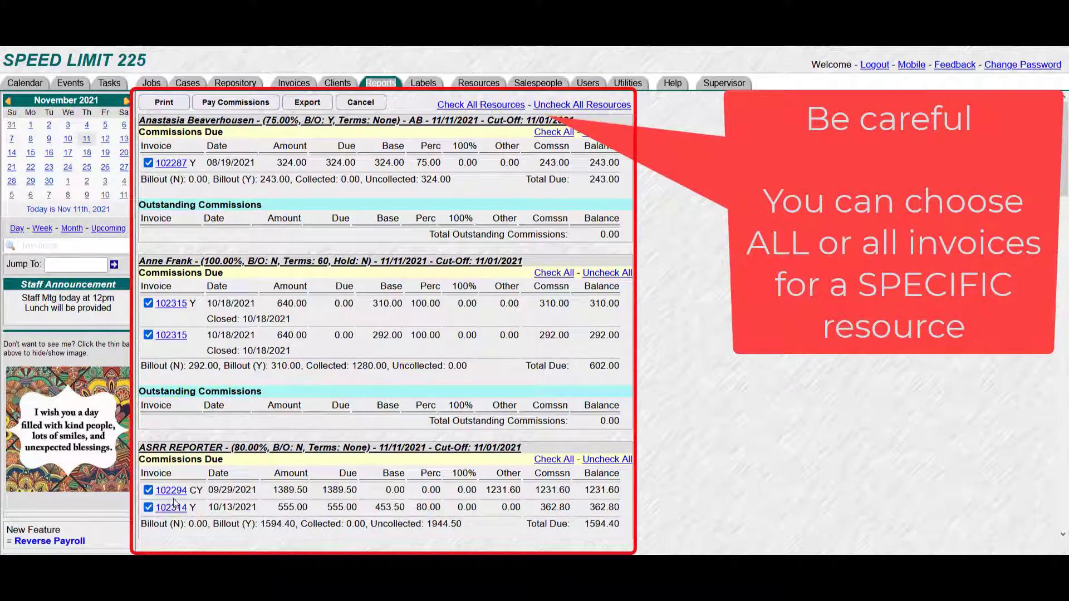
scroll(167, 502, "down", 2)
scroll(167, 503, "down", 5)
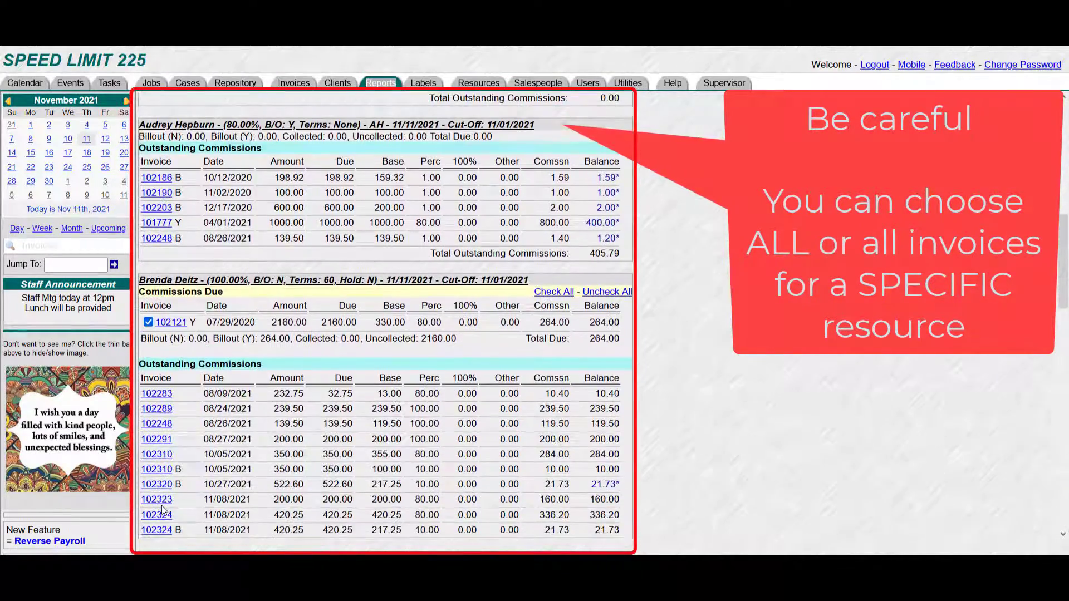
scroll(164, 507, "up", 7)
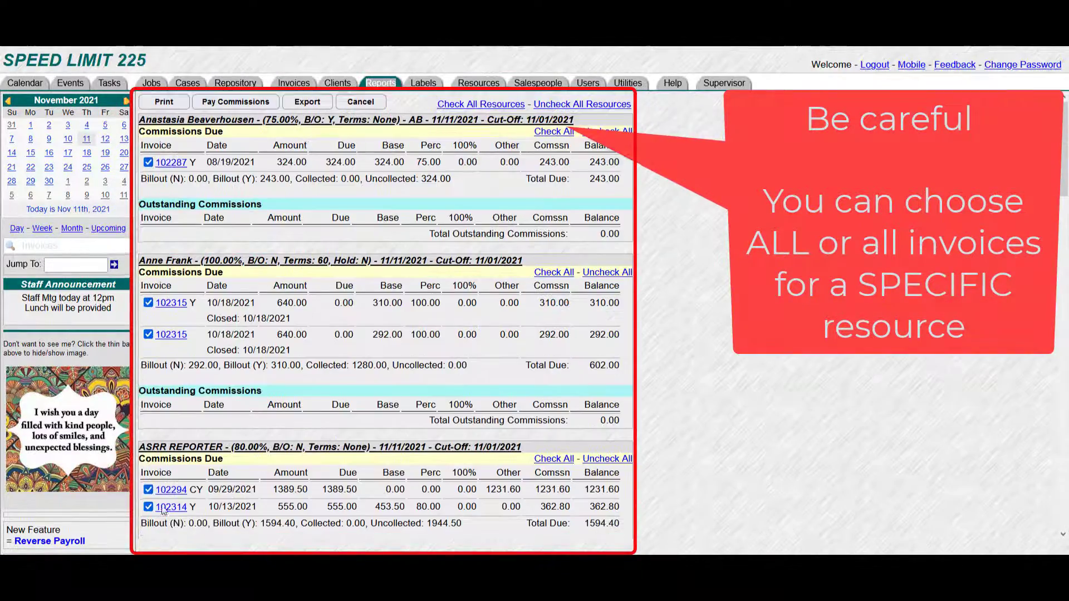
left_click(561, 109)
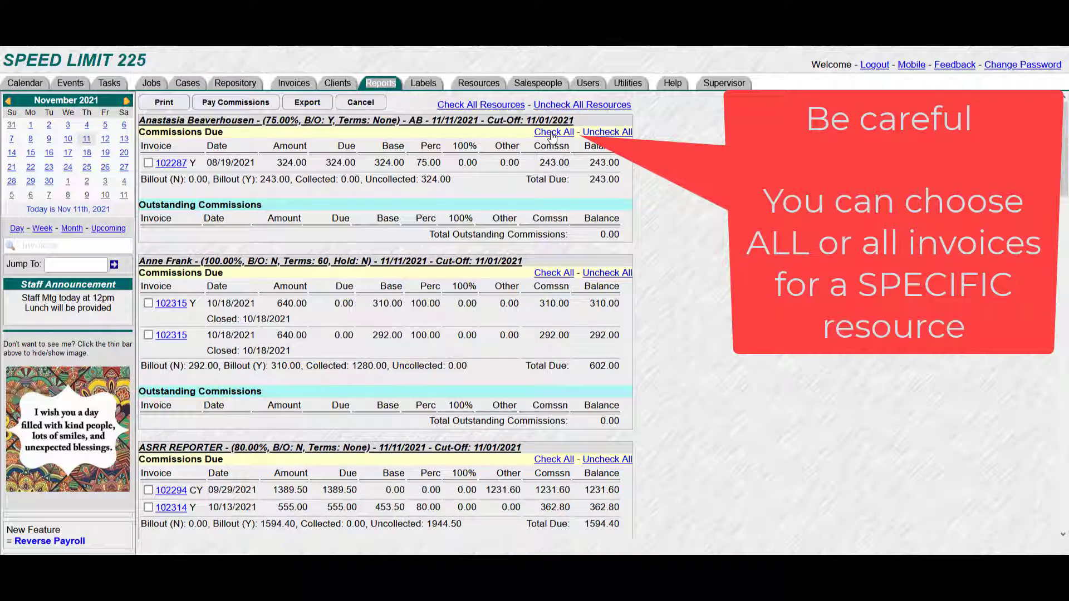
- Check the due invoices of the first resource, the second resource and ASRR REPORTER
left_click(553, 133)
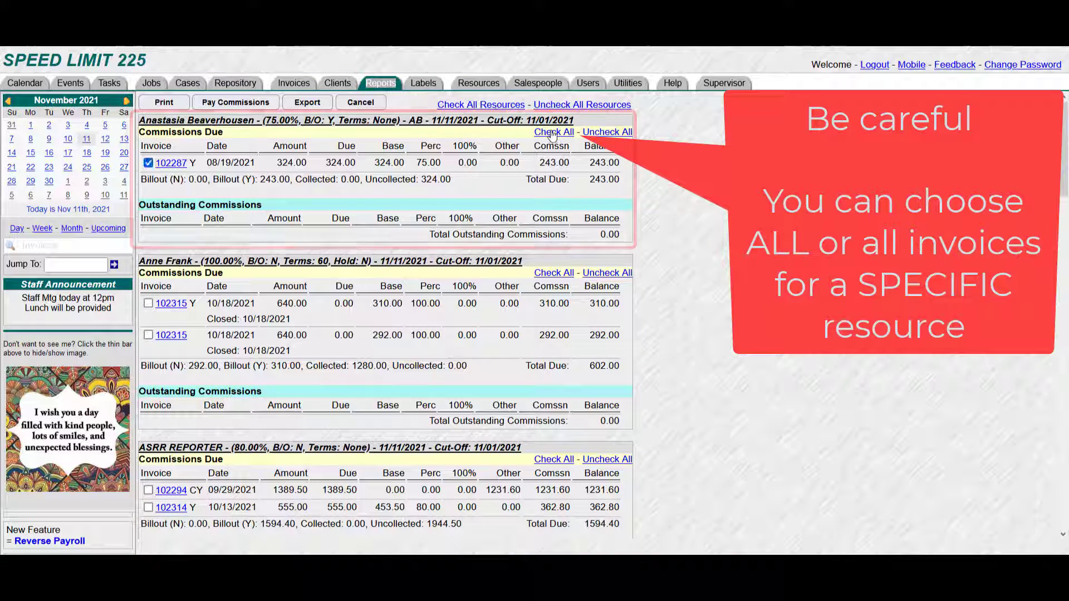
left_click(547, 273)
scroll(589, 259, "down", 3)
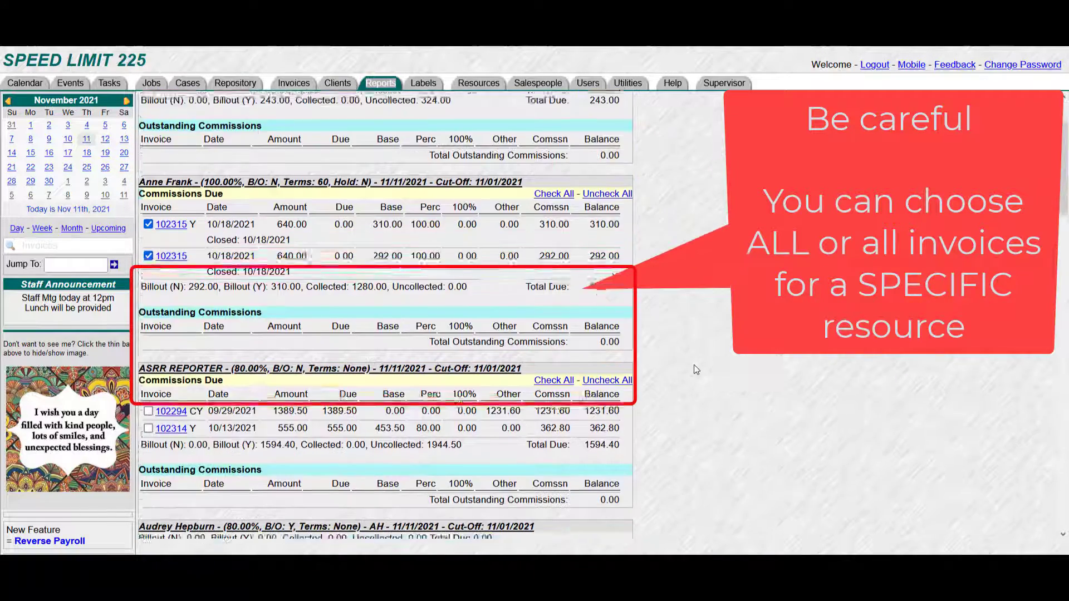
left_click(554, 299)
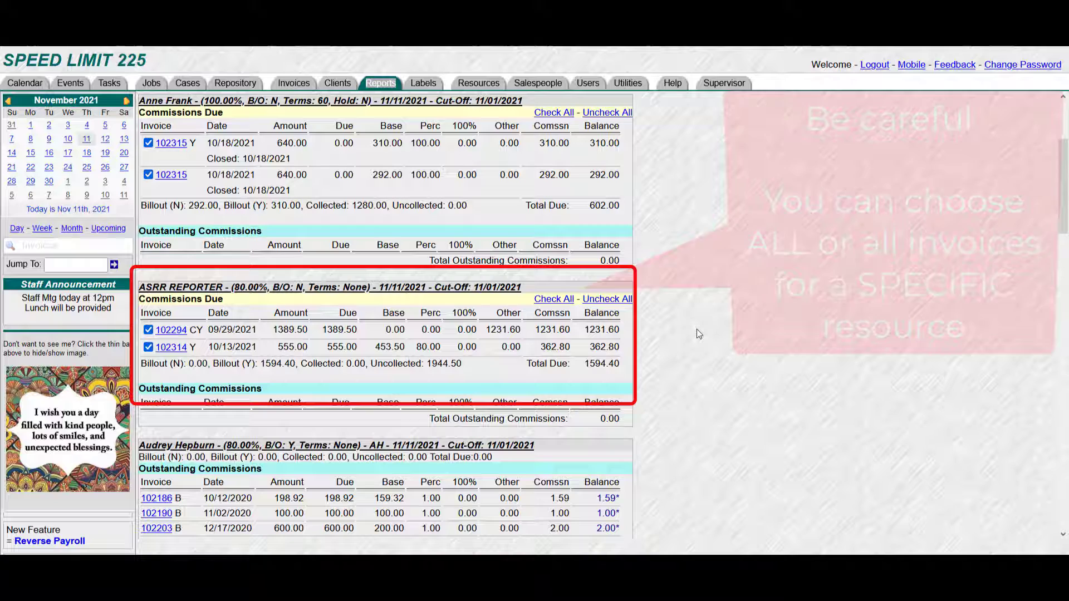
scroll(736, 275, "up", 3)
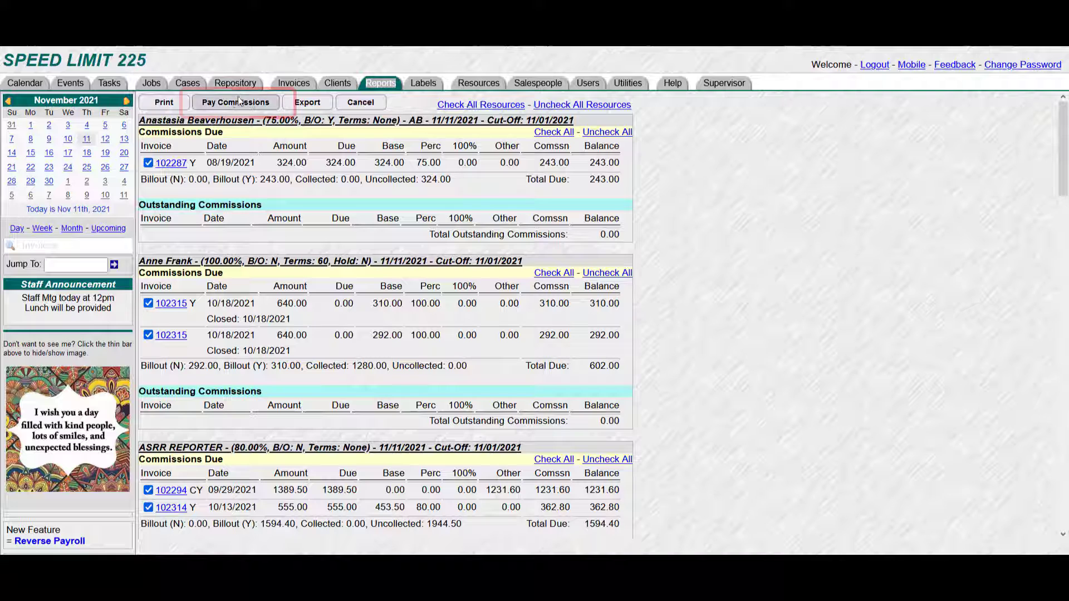
- Pay out the selected commissions and confirm the 11/01/2021 cut-off payables for printing
left_click(215, 103)
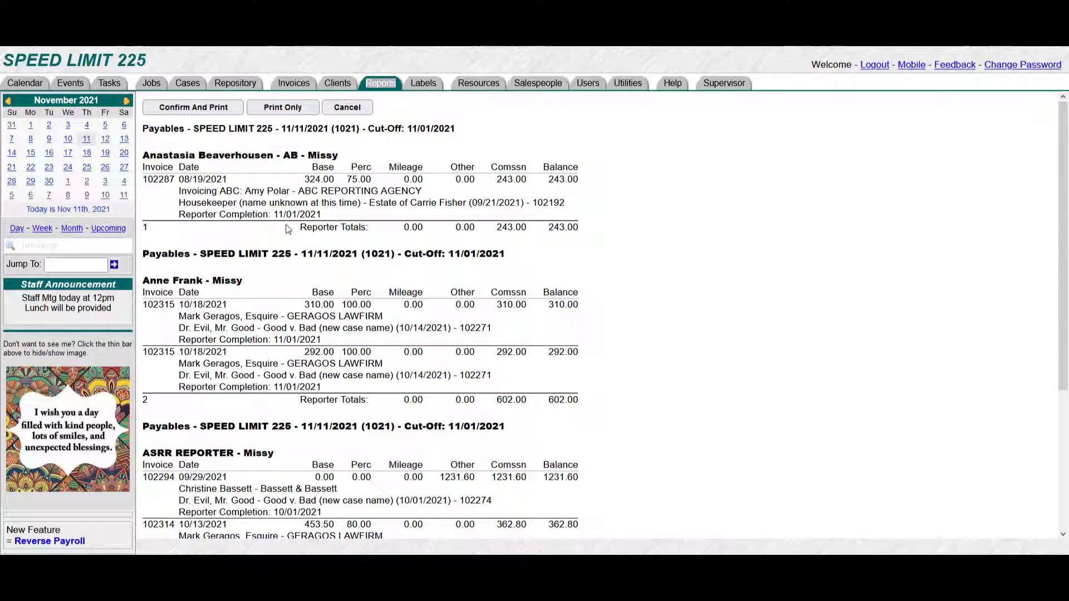
scroll(300, 426, "down", 4)
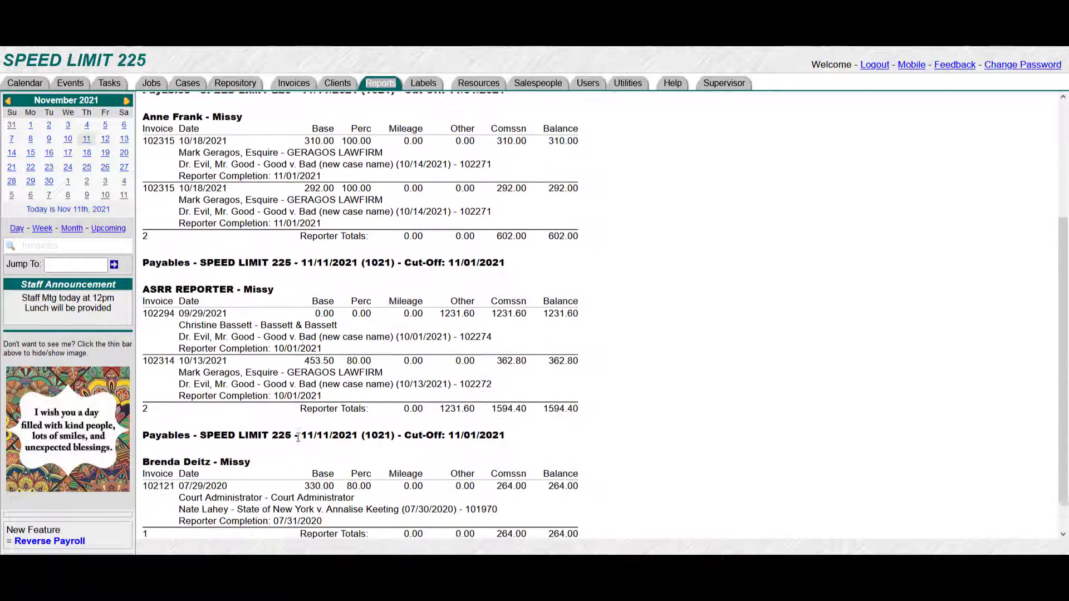
scroll(303, 463, "up", 4)
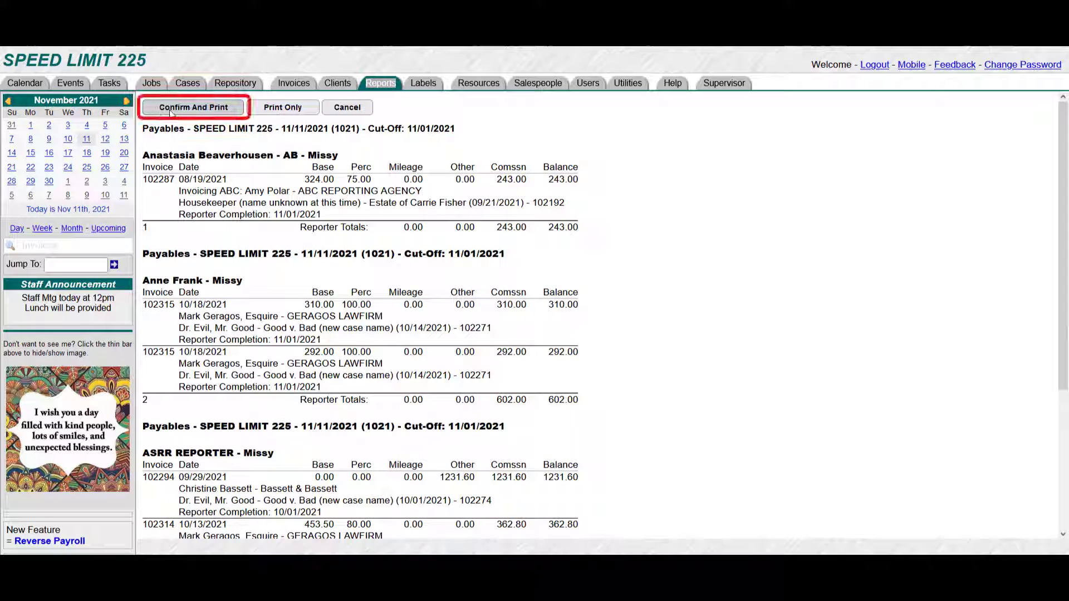
left_click(171, 112)
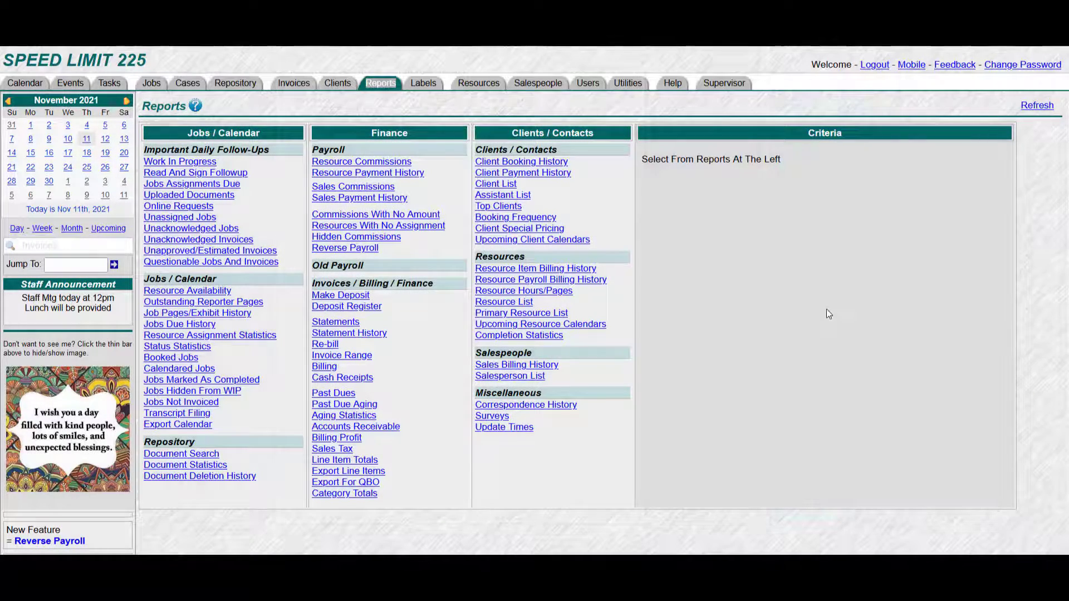
- Preview the Detailed Resource Payment History of commissions paid on 11/11/2021
left_click(350, 177)
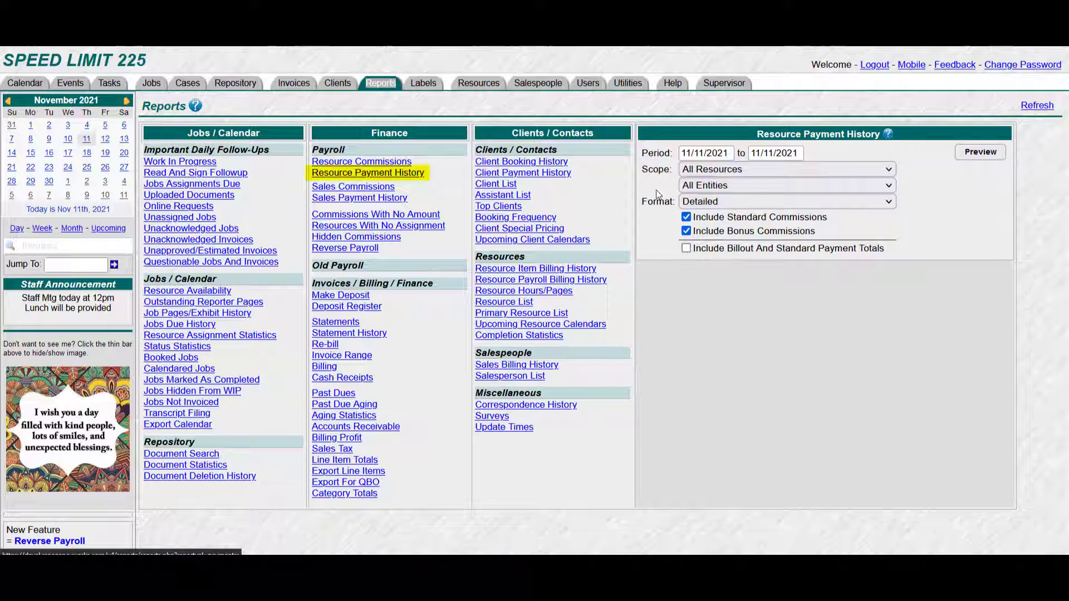
left_click(729, 203)
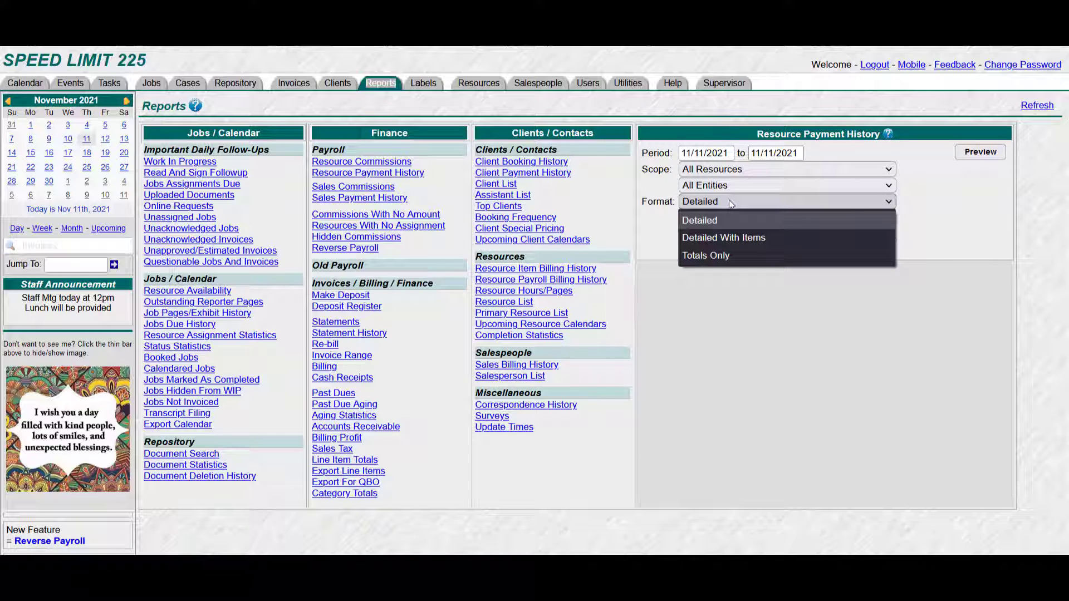
left_click(730, 201)
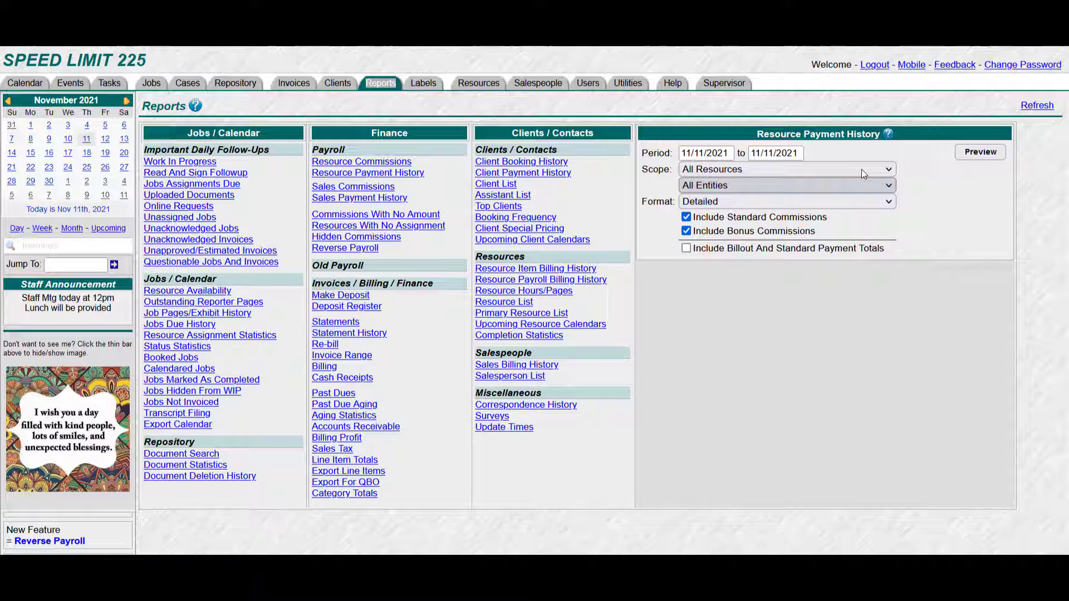
left_click(974, 153)
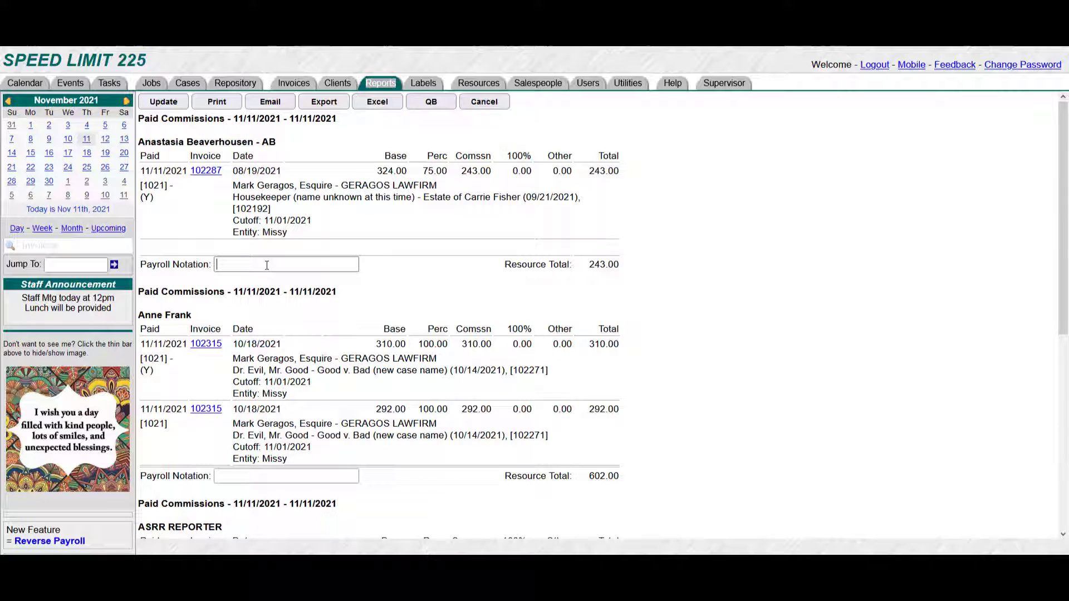
- Enter payroll notations 'dd' and 'Check 1234' for the first two resources and save them
type("dd")
left_click(251, 474)
type("Check 1234")
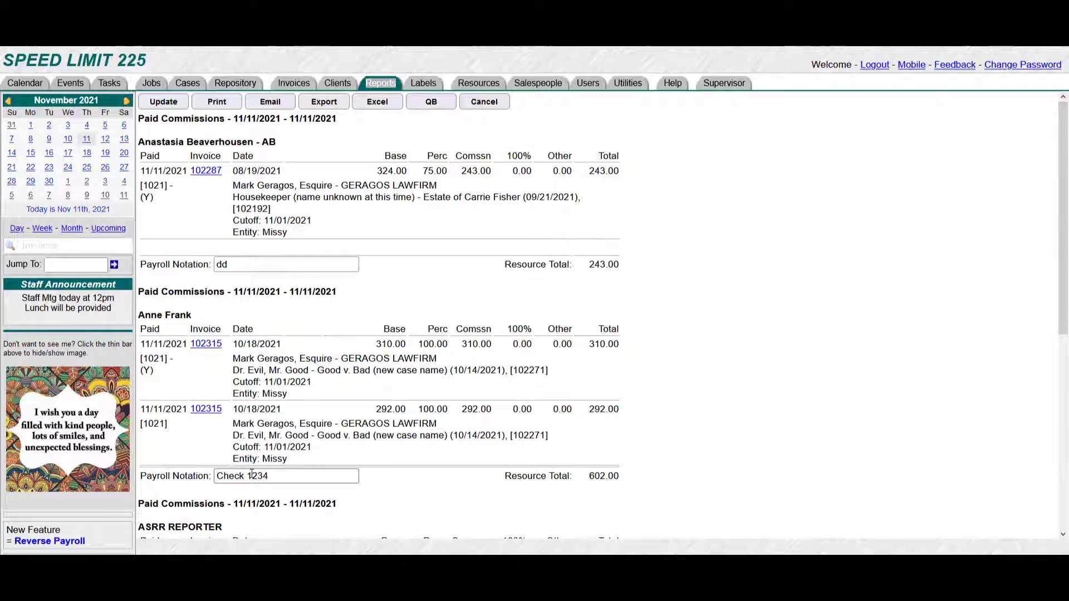
scroll(252, 474, "down", 6)
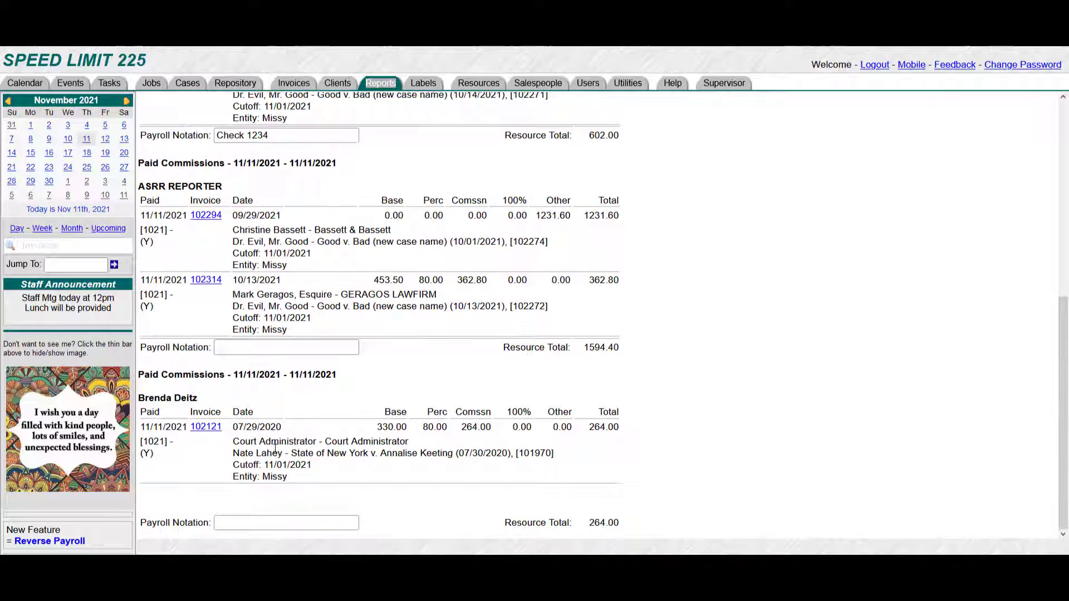
scroll(285, 469, "up", 6)
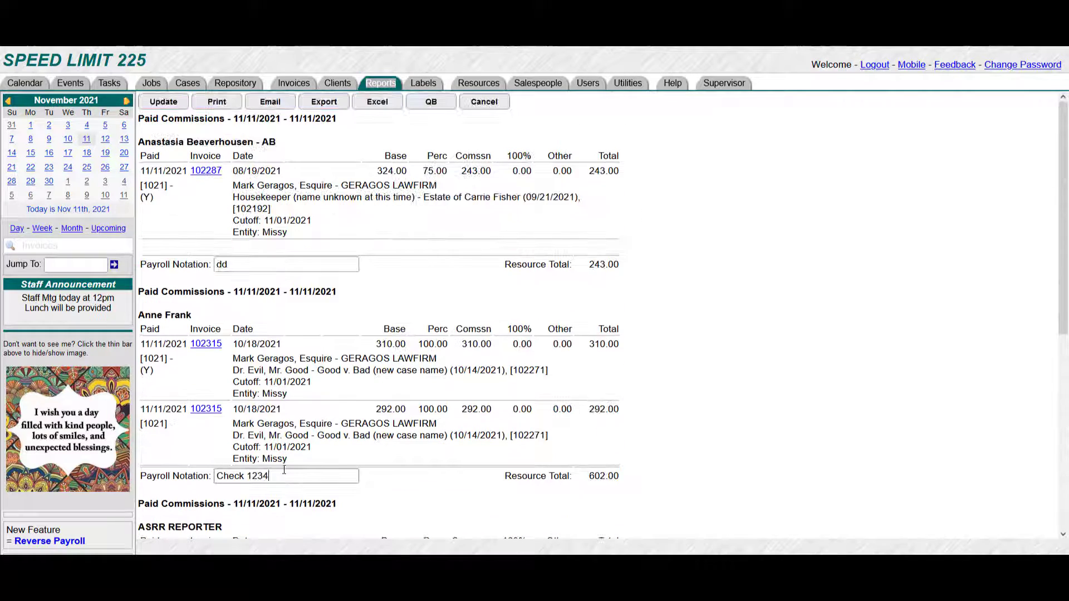
left_click(165, 100)
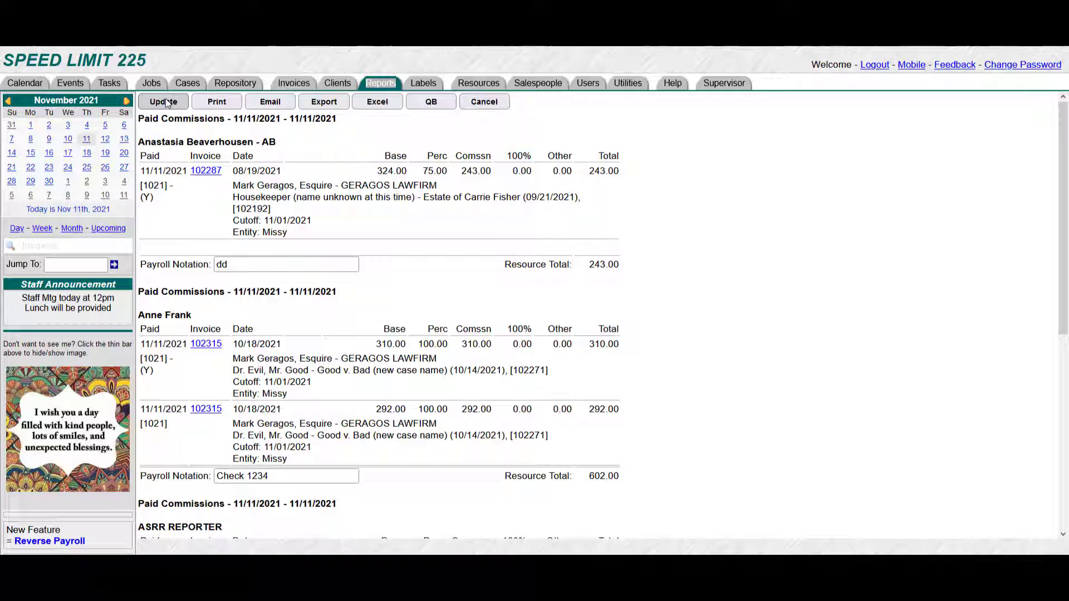
left_click(165, 103)
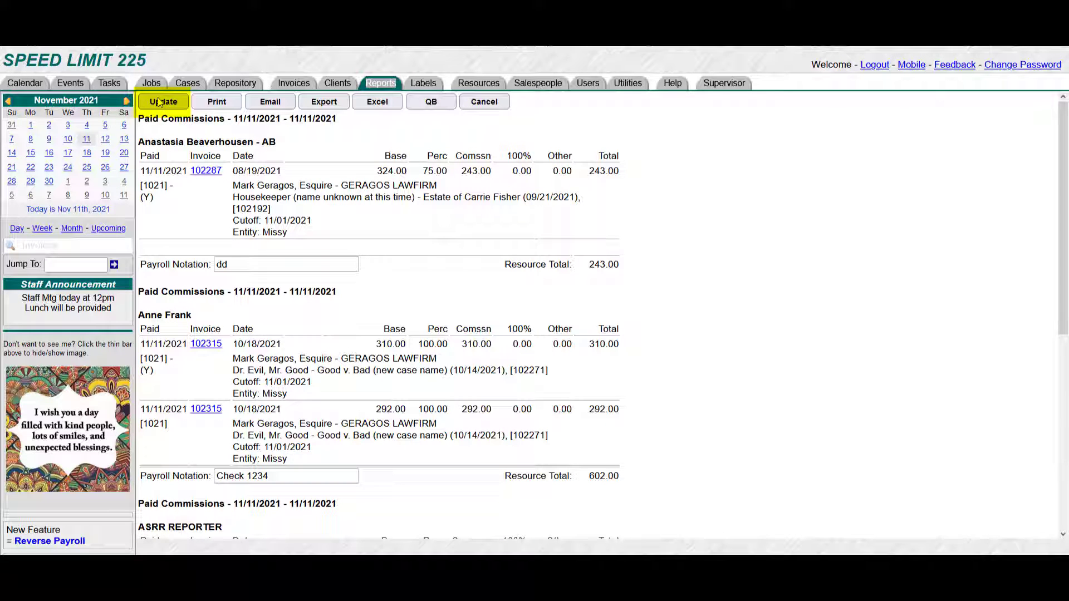
- Open the Email Commission Reports form and review the payroll message for all four resources
left_click(265, 103)
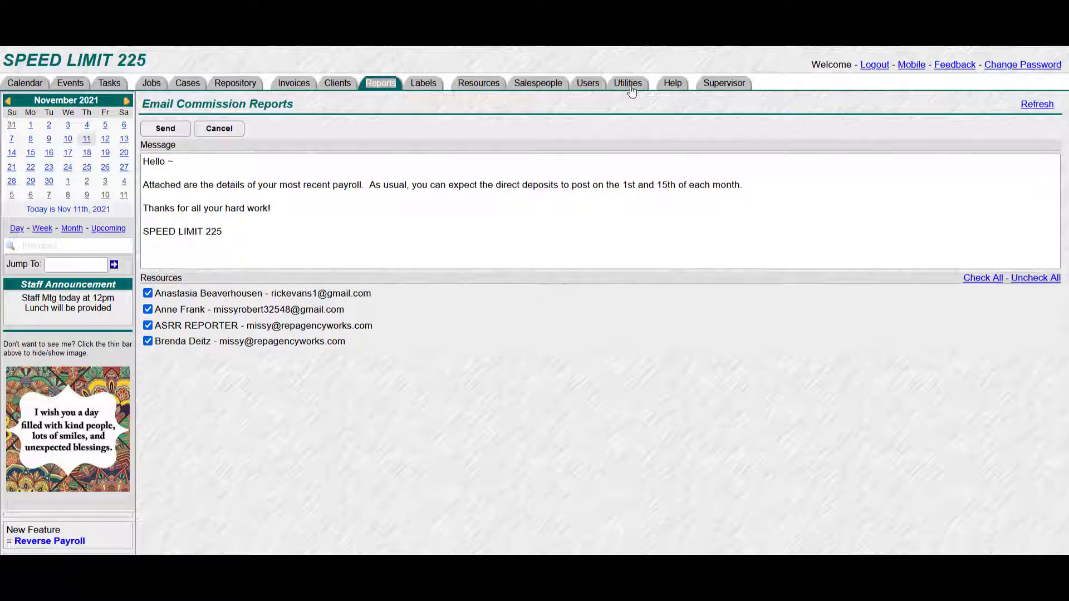
left_click(277, 236)
key("ctrl+a")
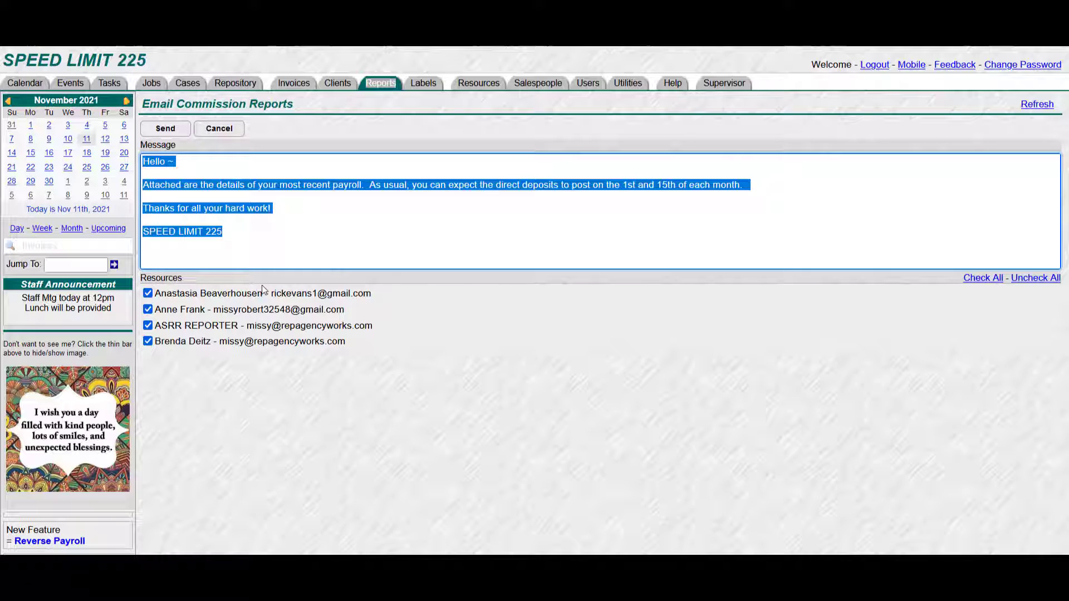
left_click(270, 238)
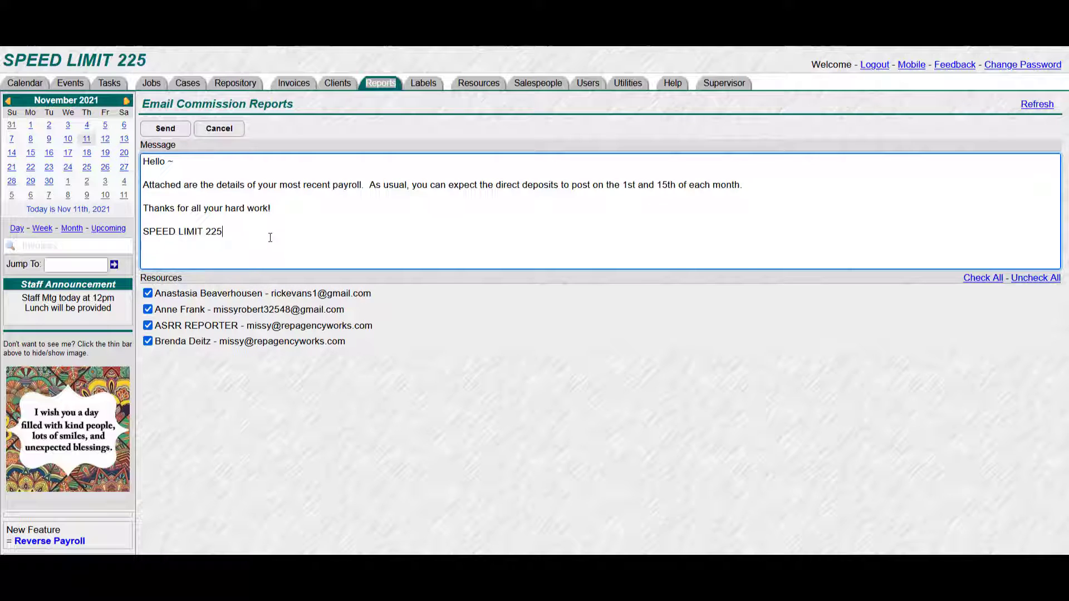
- Go to Utilities and bring up the Custom Messages page
left_click(628, 84)
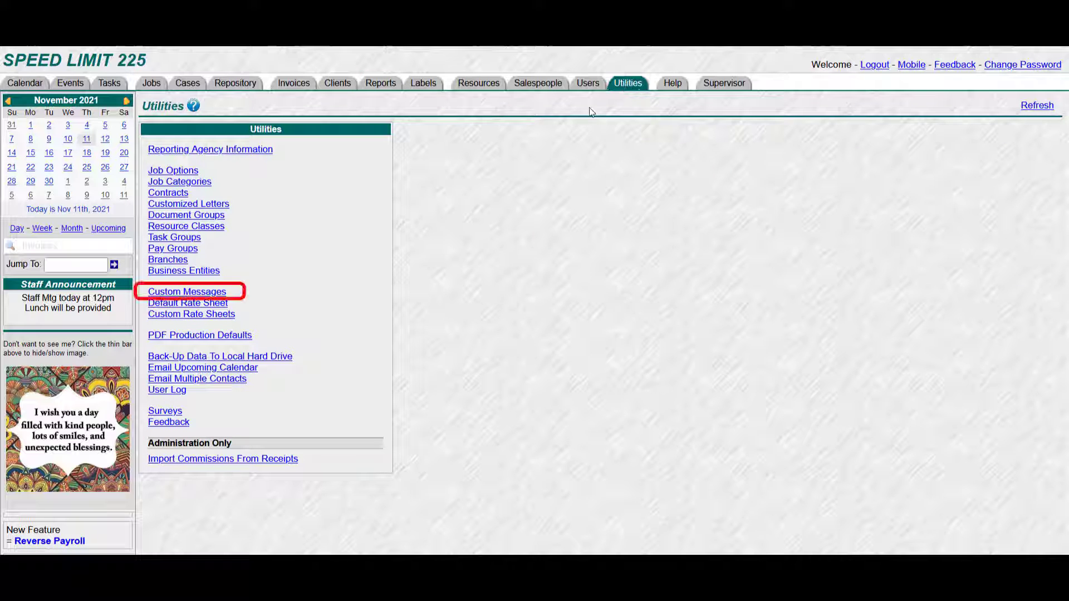
left_click(205, 292)
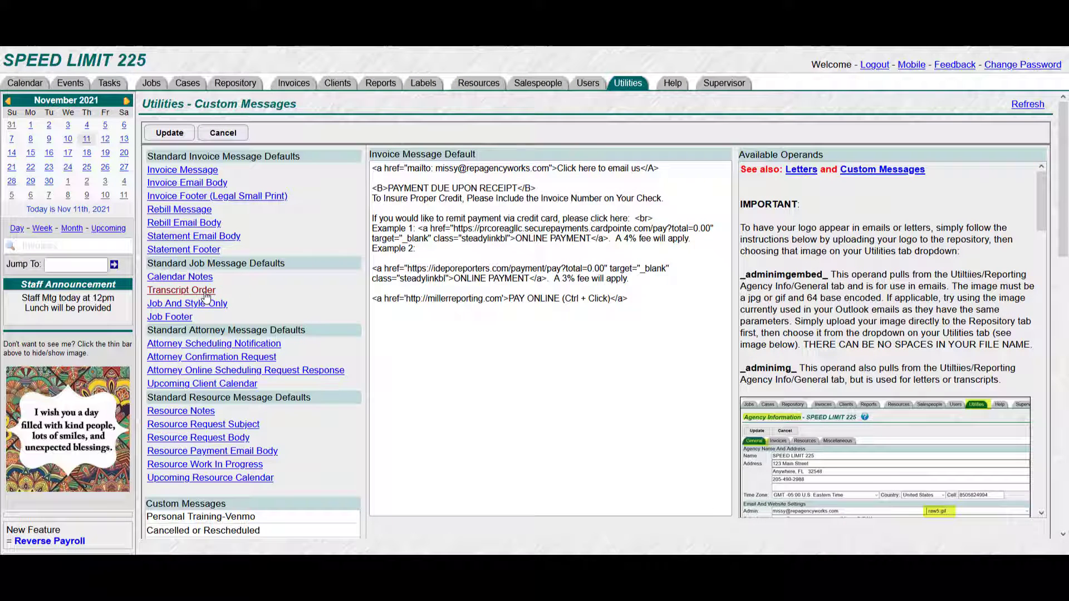